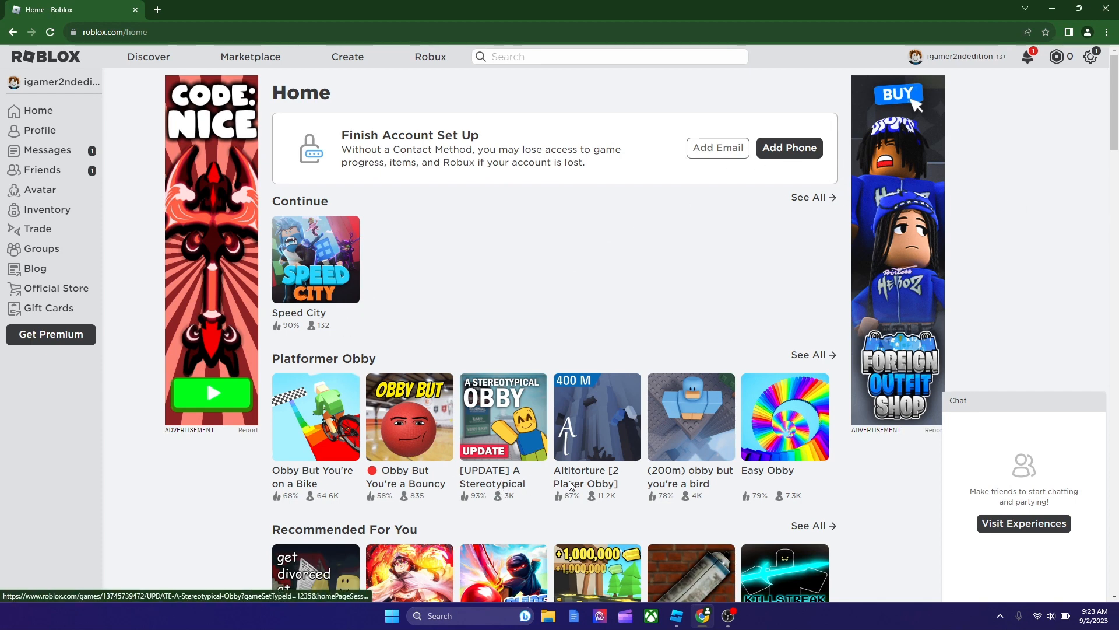
# Launch the Speed City experience from its Roblox page.
pyautogui.click(317, 252)
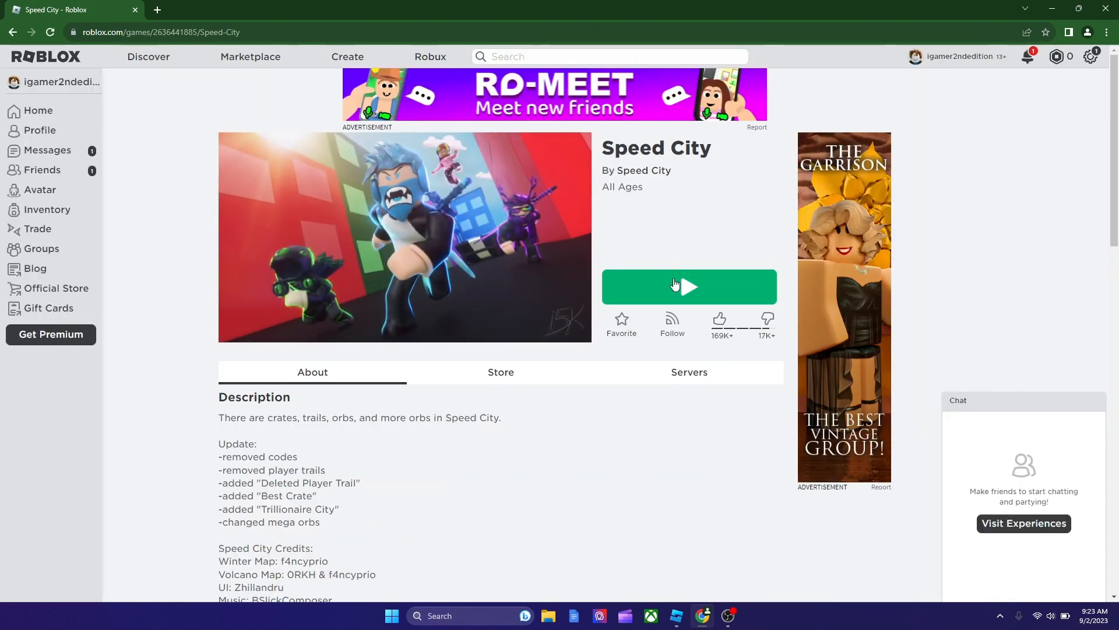
pyautogui.click(680, 280)
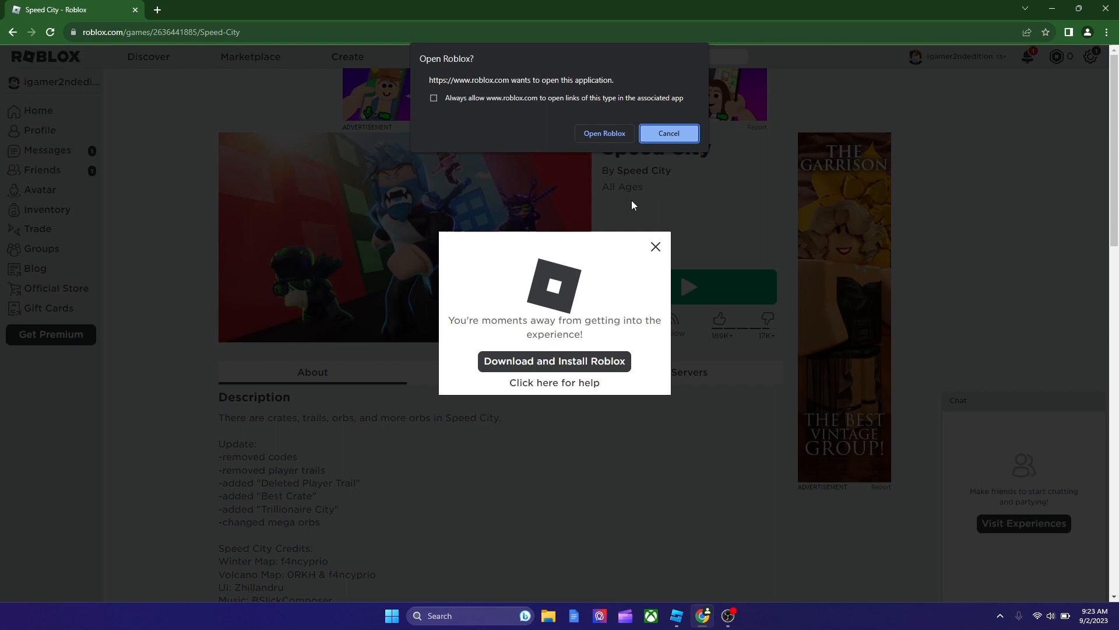
# Allow the browser to hand the launch over to the Roblox app.
pyautogui.click(605, 133)
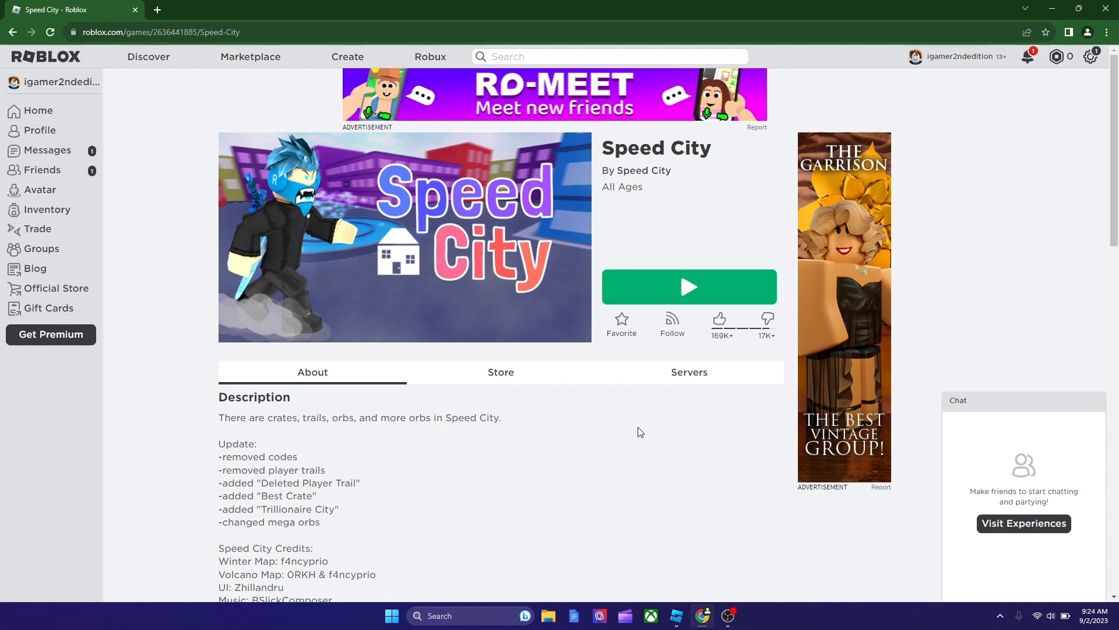
# Reach the Creator Hub, start Roblox Studio from the Download Studio card and cancel the browser prompt.
pyautogui.click(354, 63)
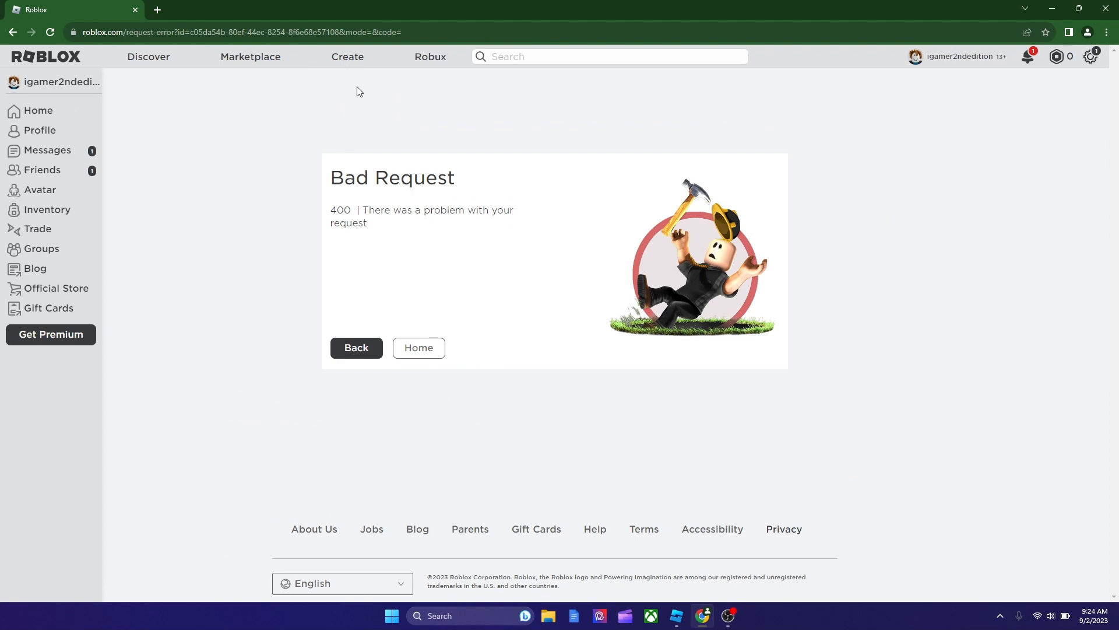
pyautogui.click(349, 57)
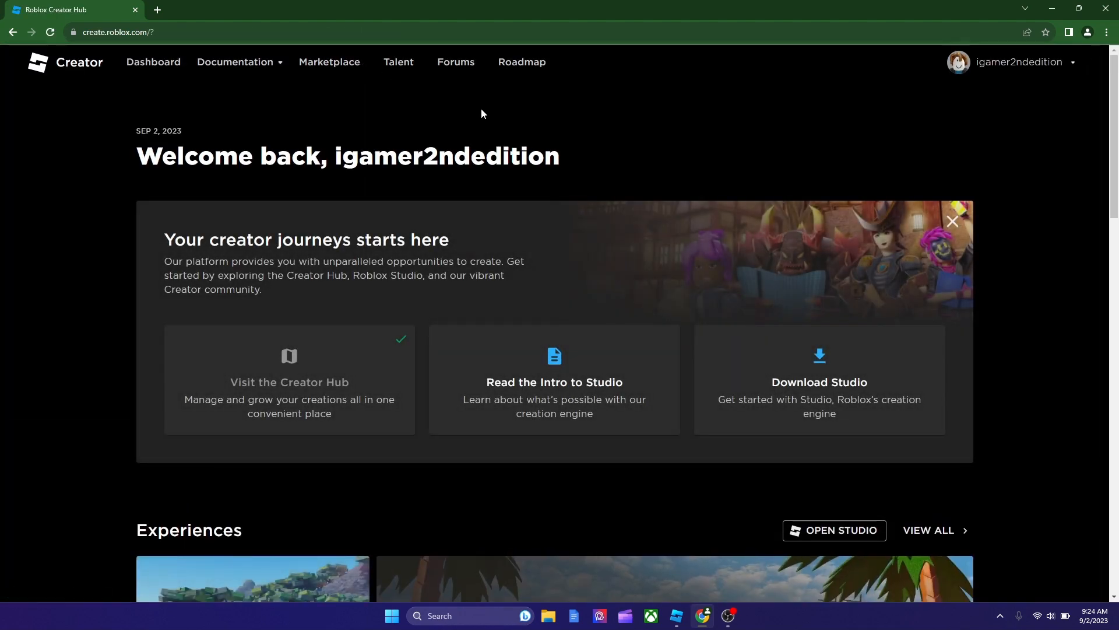
pyautogui.scroll(-2, 481, 108)
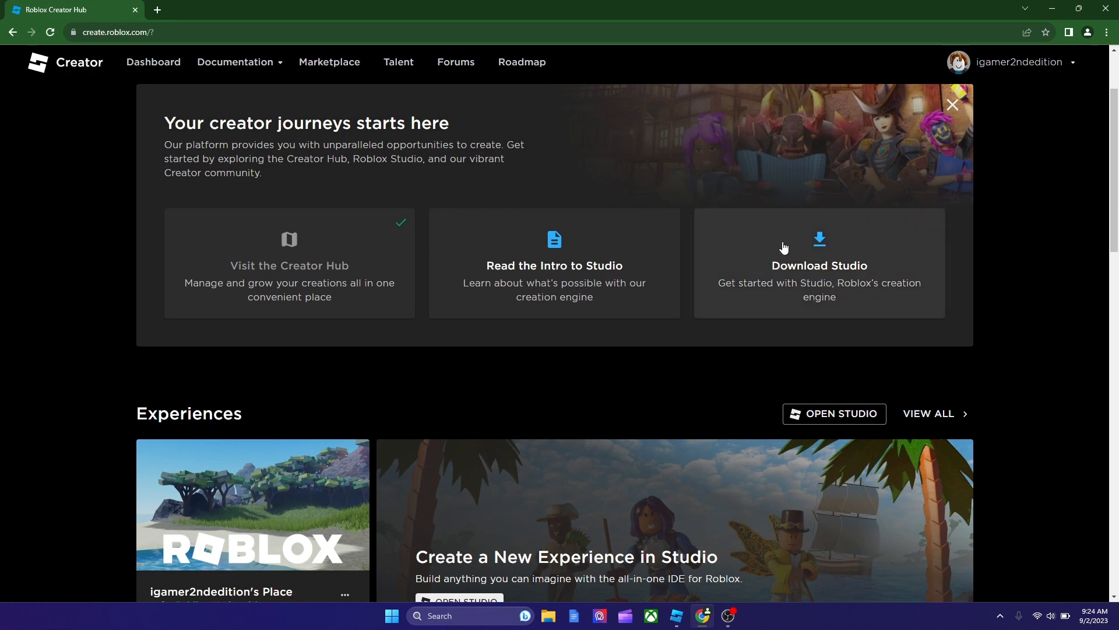
pyautogui.click(813, 269)
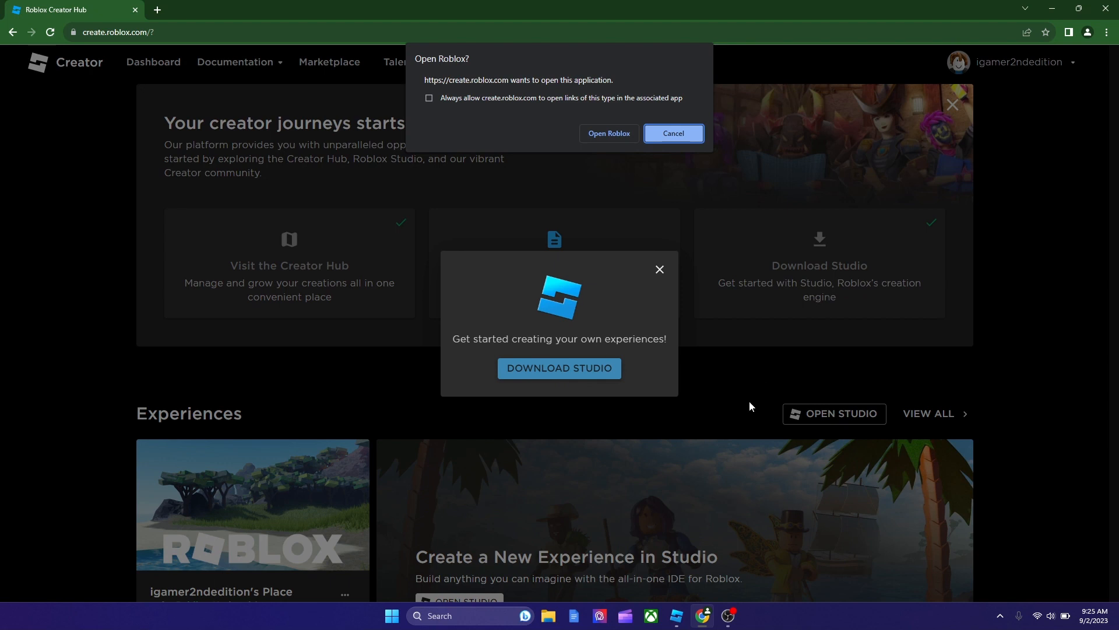
pyautogui.click(673, 133)
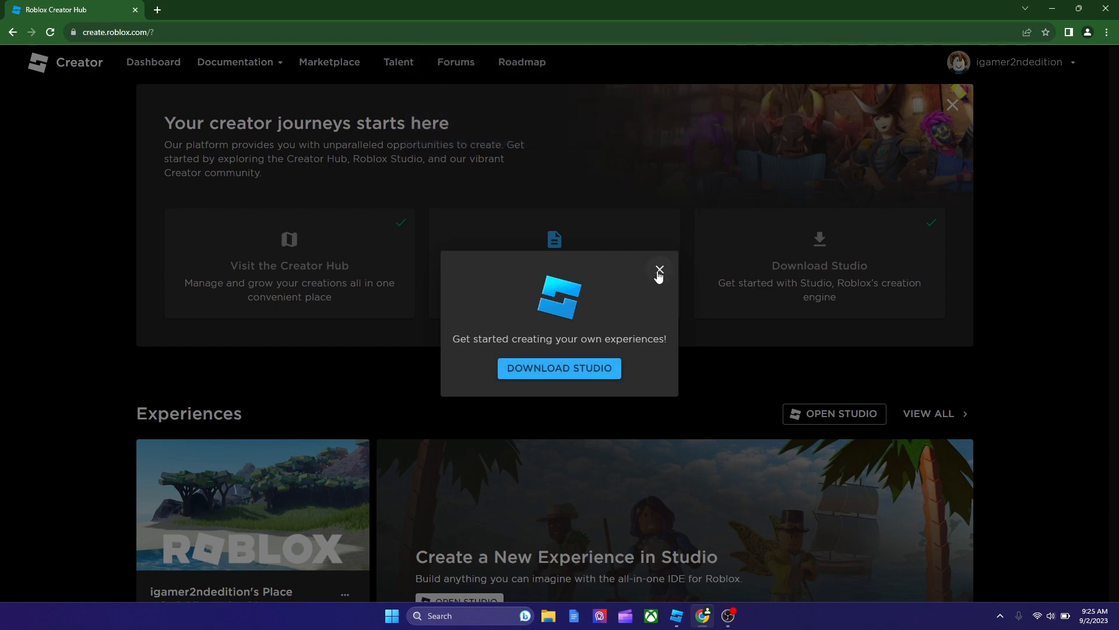
# Bring the Roblox Studio window with its template gallery to the front.
pyautogui.click(676, 615)
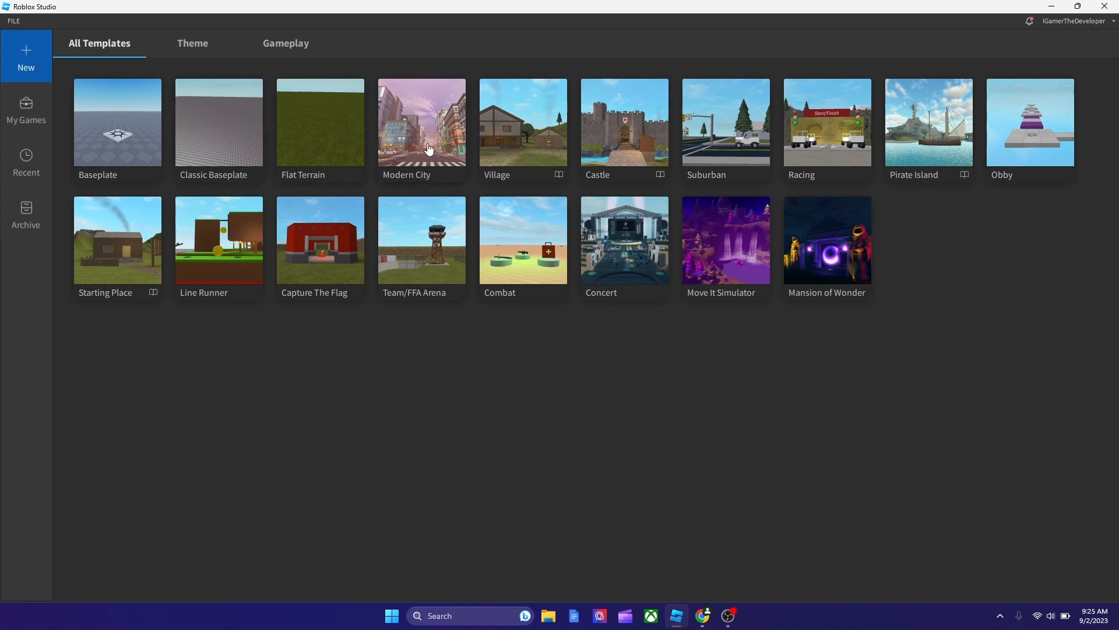
# Create a new place from the Modern City template and close the Encouragement and Terrain Editor panels.
pyautogui.click(595, 250)
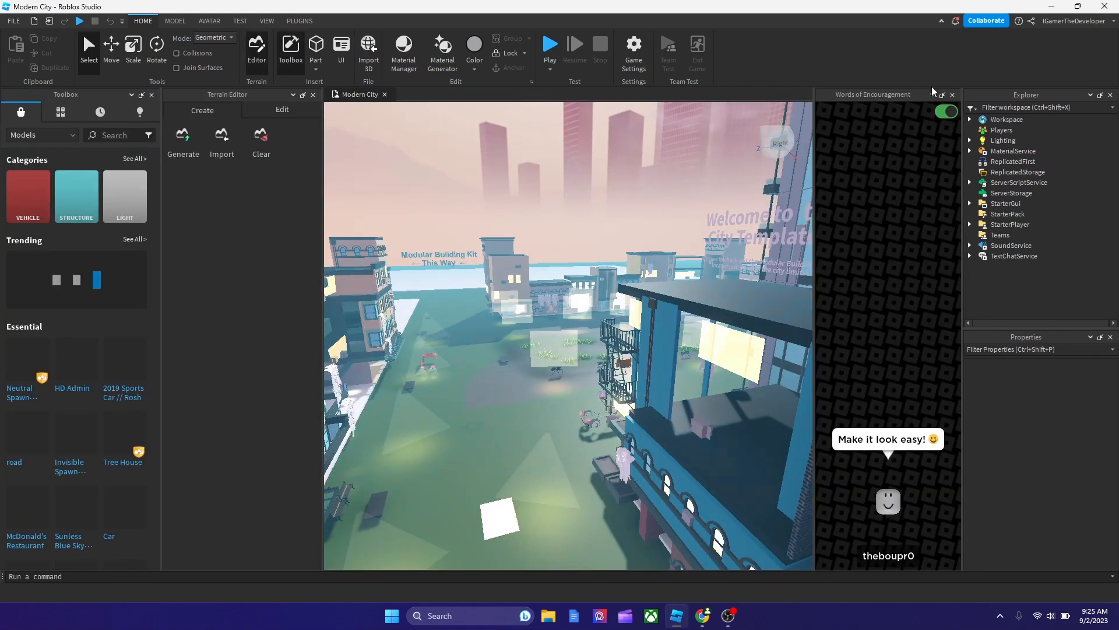
pyautogui.click(954, 96)
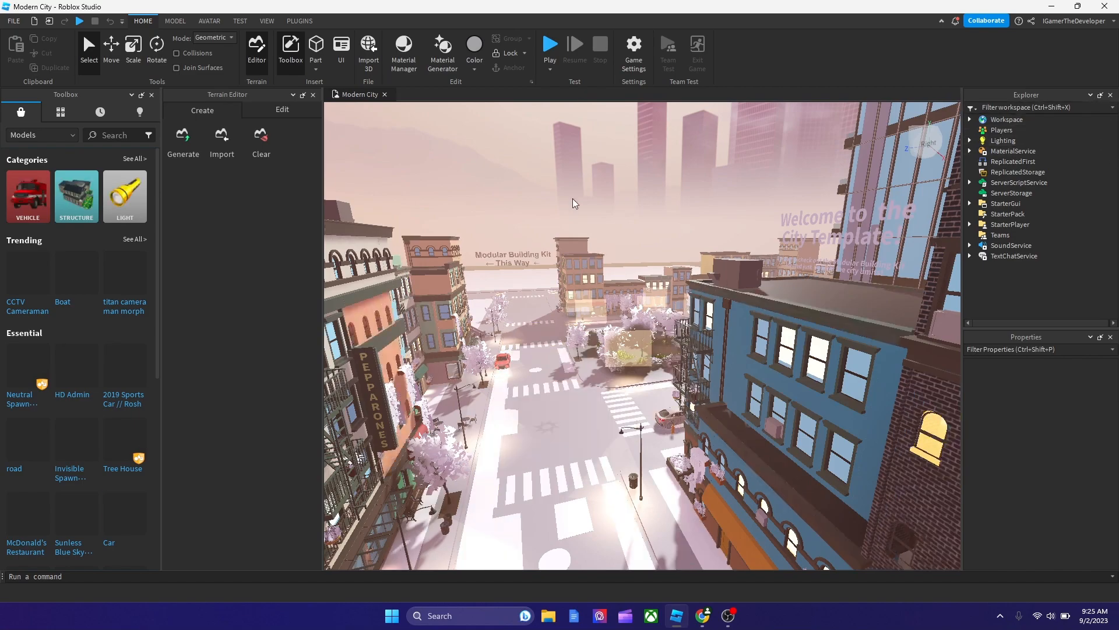
pyautogui.press('f')
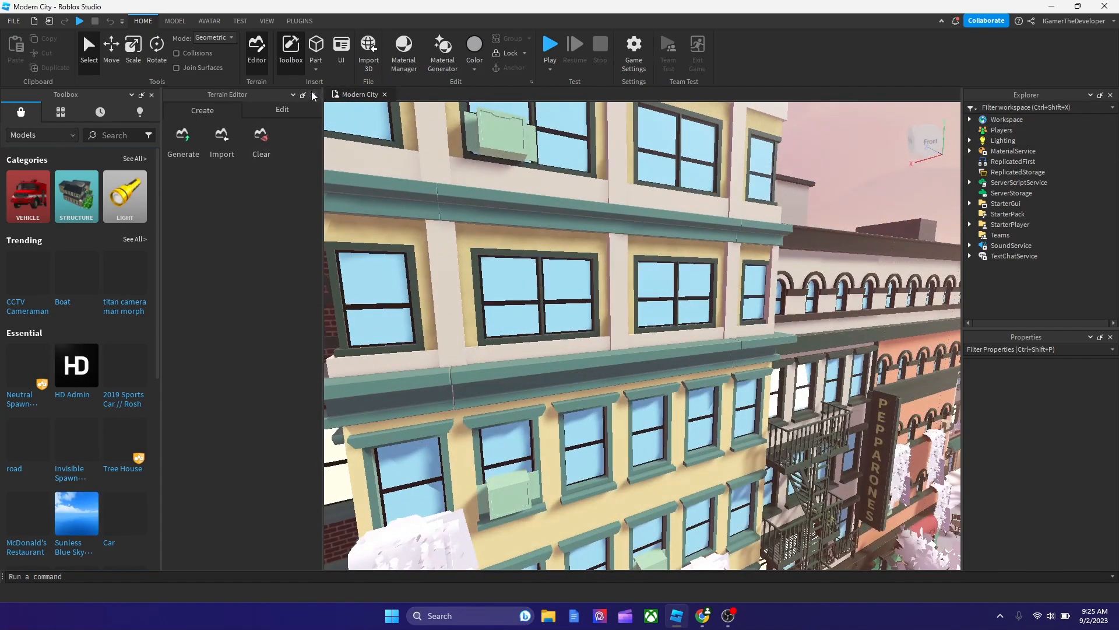
pyautogui.click(313, 94)
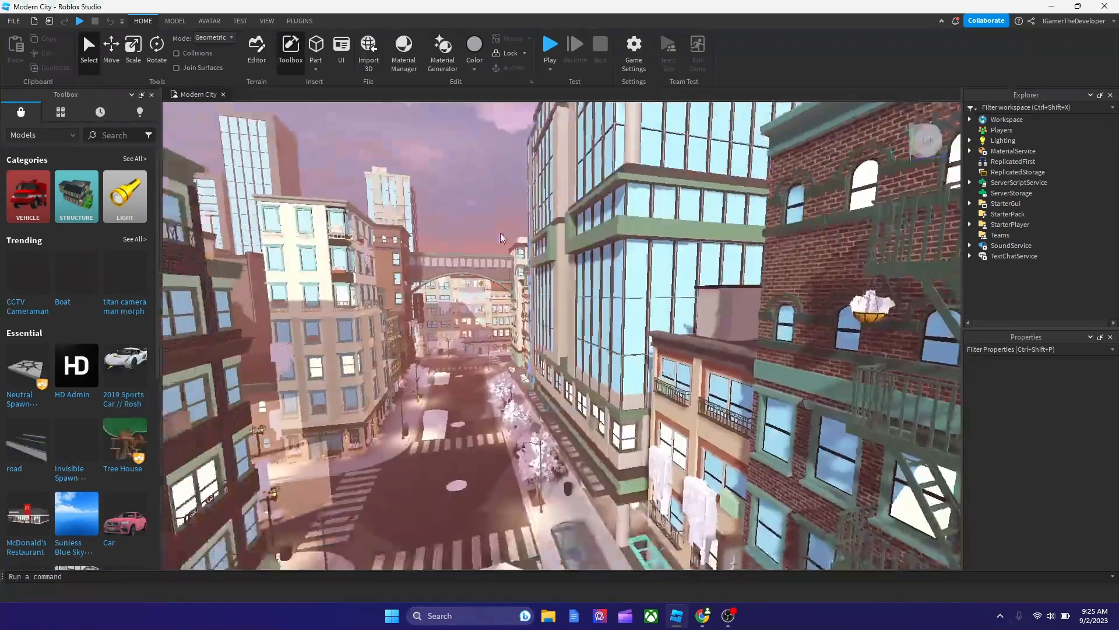
# Fly the camera forward through the city streets to tour the scene.
pyautogui.moveTo(500, 233)
pyautogui.mouseDown()
pyautogui.moveTo(653, 333)
pyautogui.moveTo(635, 284)
pyautogui.mouseUp()
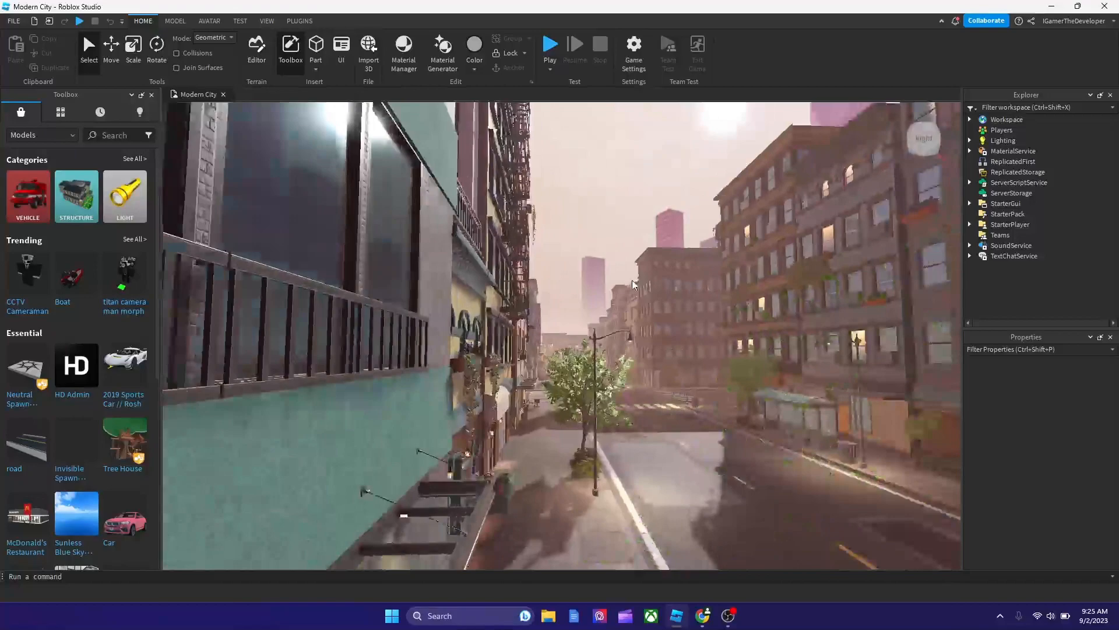
pyautogui.press('w')
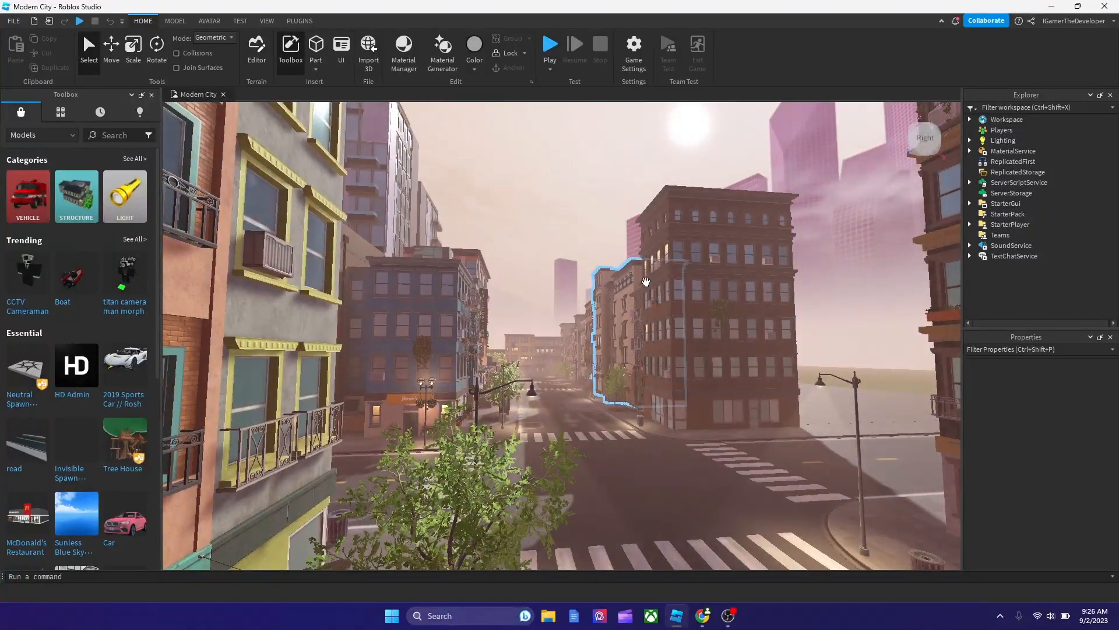